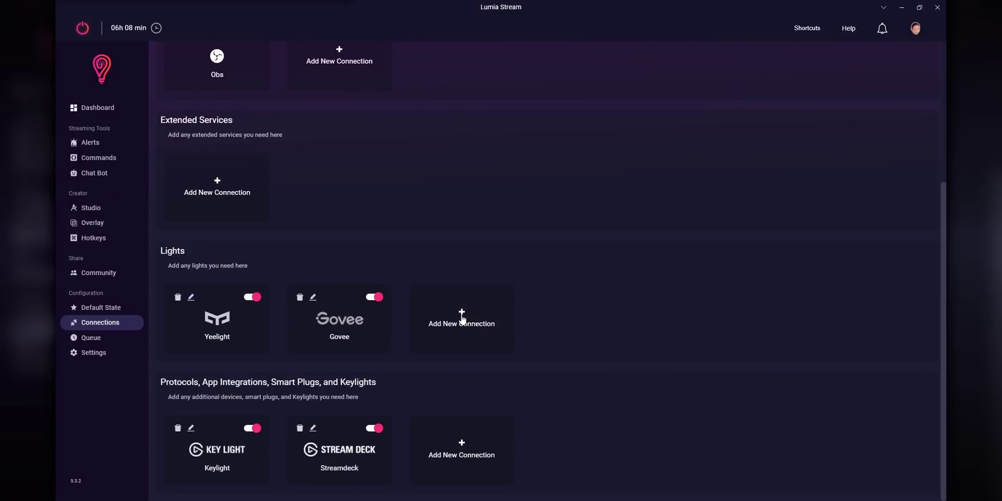
Tick Streamlabs in the Add Streaming Services dialog as the service to connect
left_click(463, 317)
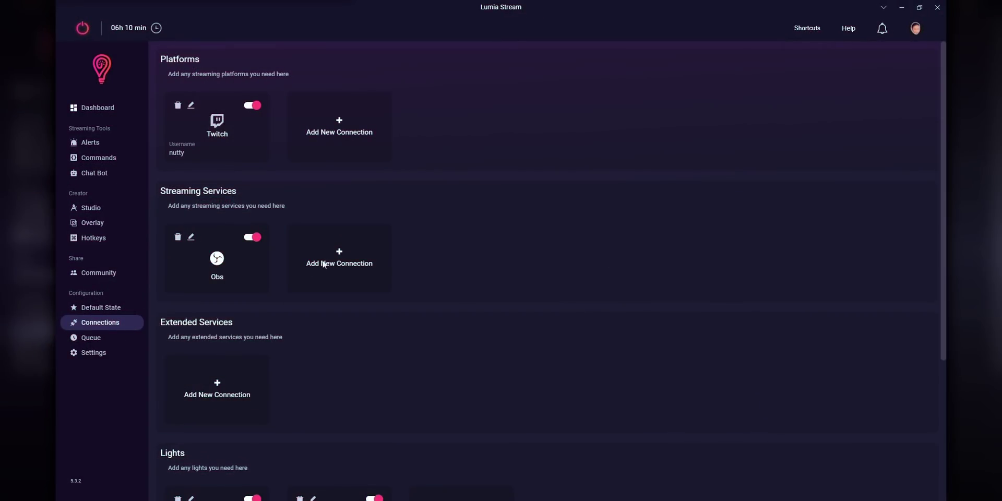
left_click(324, 263)
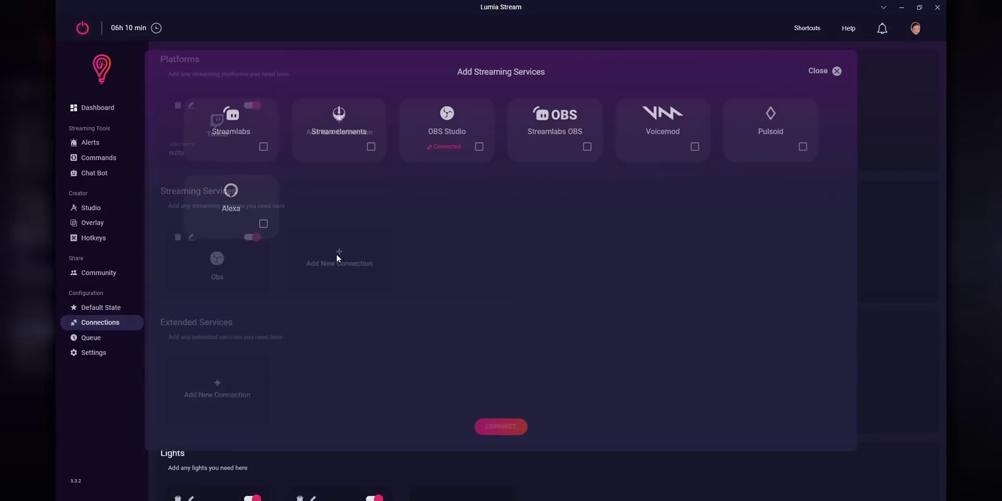
left_click(264, 147)
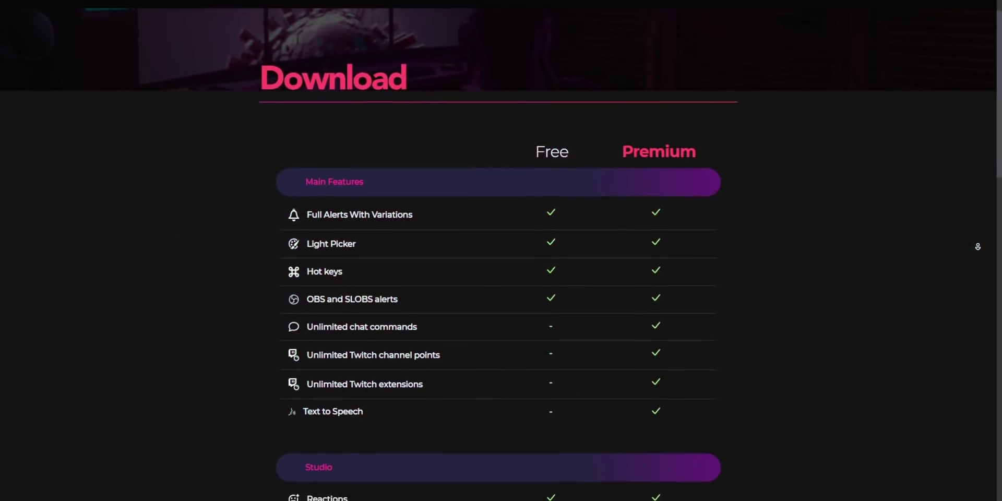
scroll(978, 247, "down", 2)
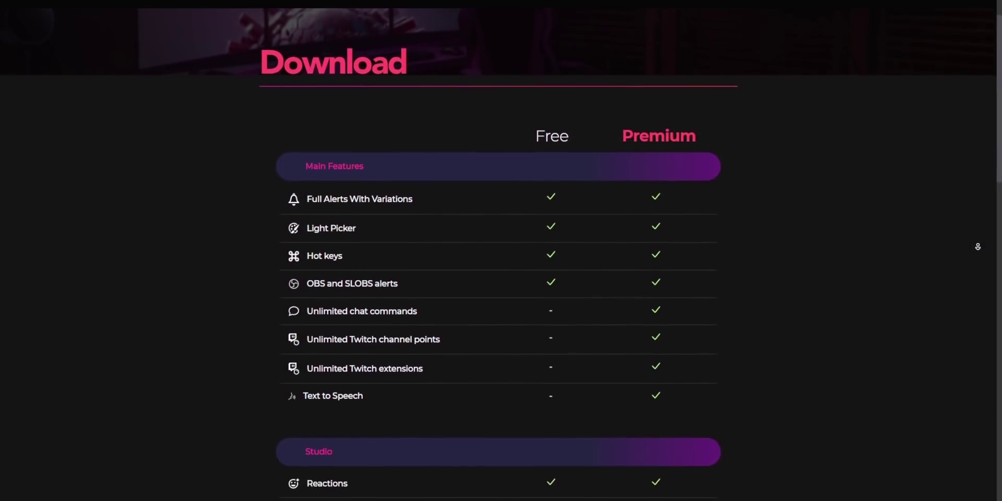
scroll(977, 246, "down", 2)
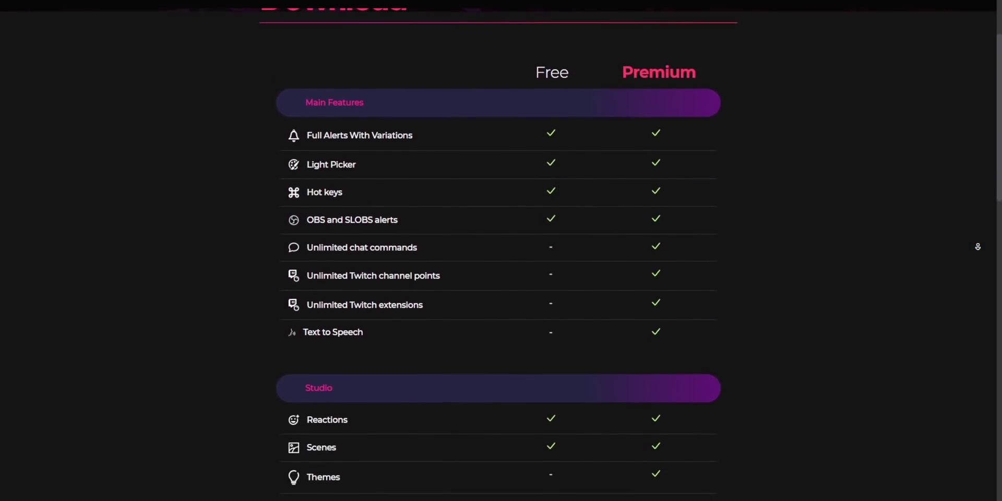
scroll(978, 246, "down", 2)
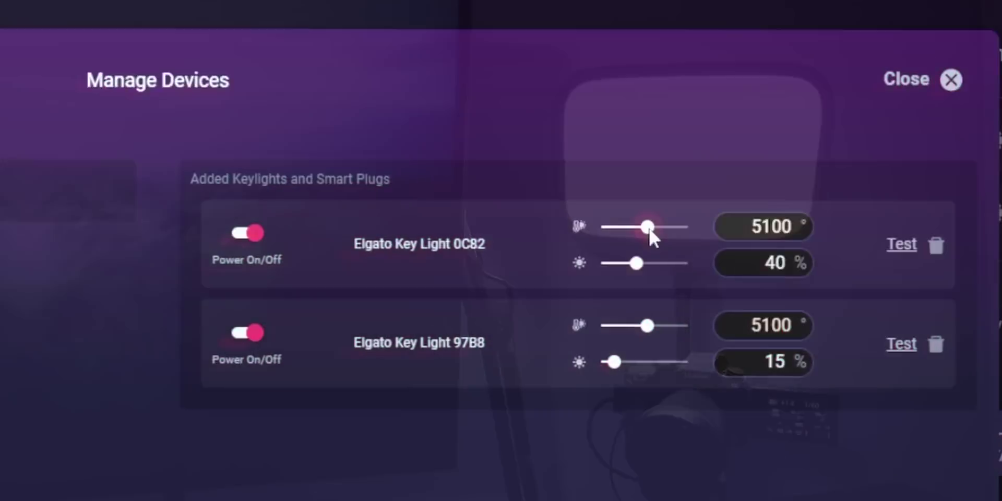
Set Key Light 0C82 to 4101 colour temperature and 85% brightness
left_click_drag(653, 234, 604, 225)
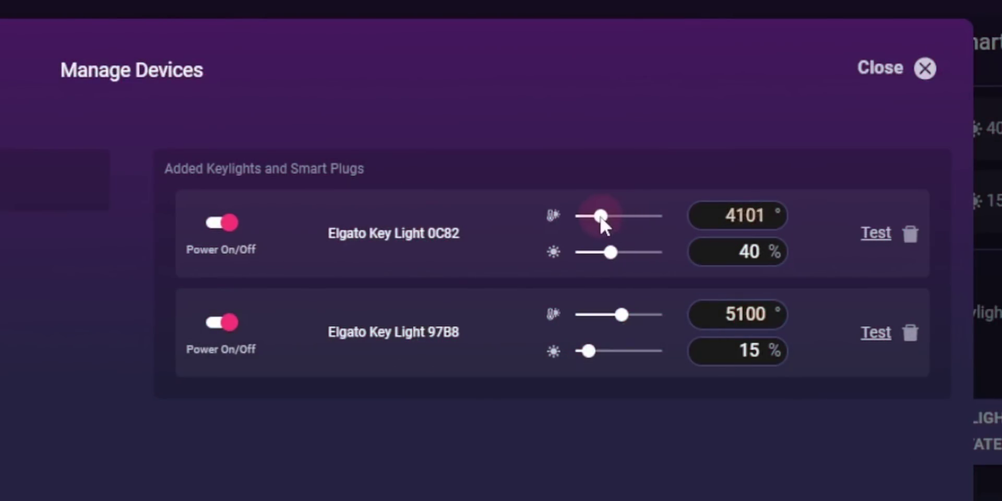
left_click_drag(616, 256, 647, 271)
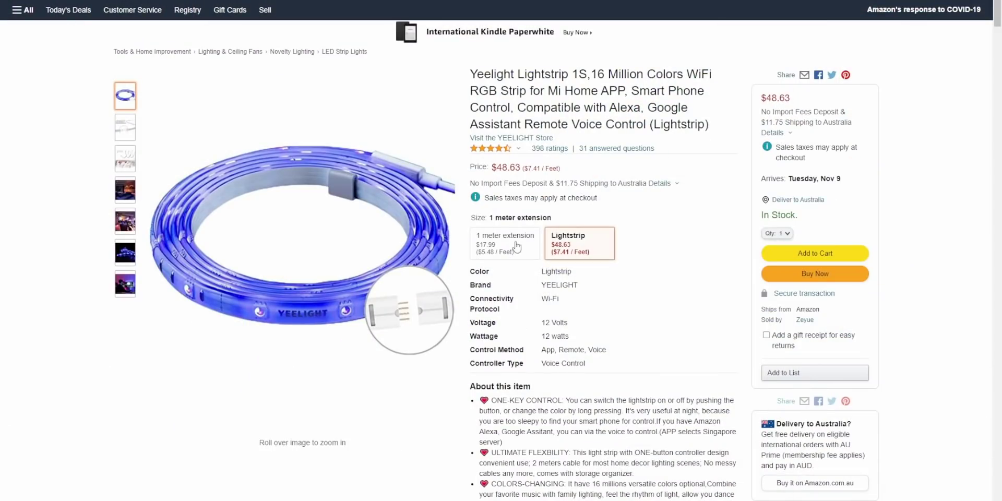
Select the '1 meter extension' option on the Yeelight Lightstrip Amazon listing
left_click(517, 246)
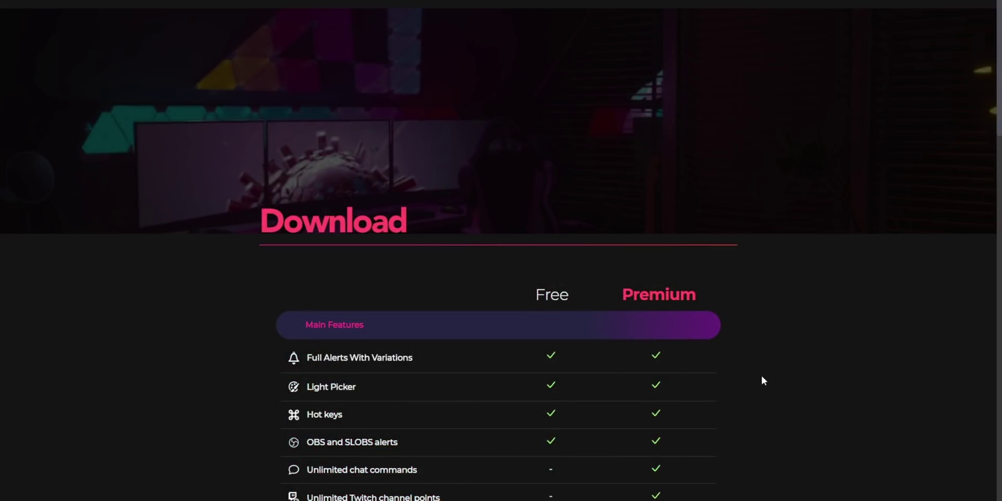
Scroll the Lumia Stream Download page down to the Windows download buttons in the footer
scroll(762, 378, "down", 15)
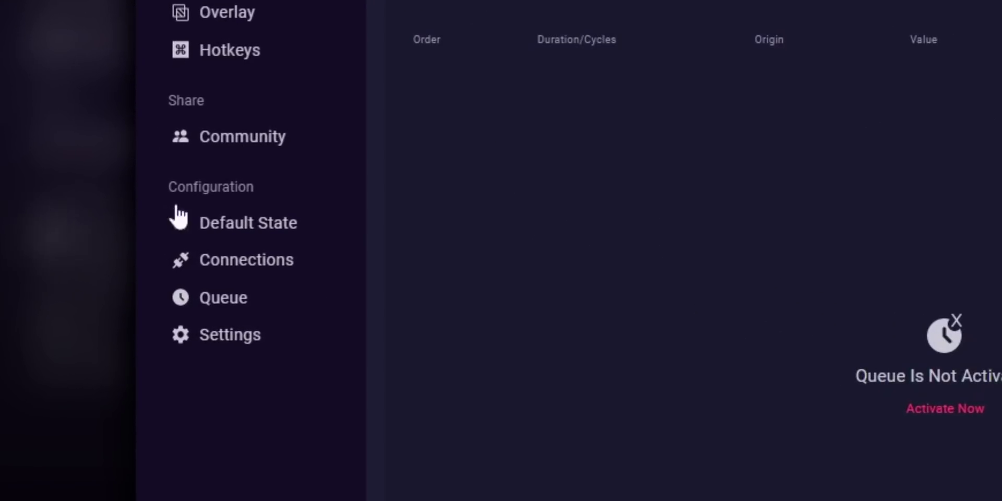
Add OBS Studio as a streaming service from the Connections page and start connecting it
left_click(304, 263)
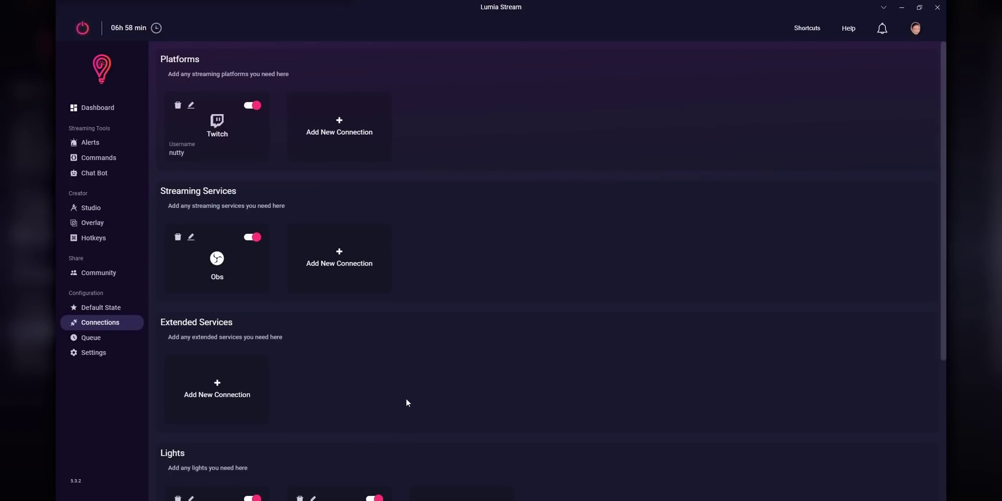
left_click(339, 259)
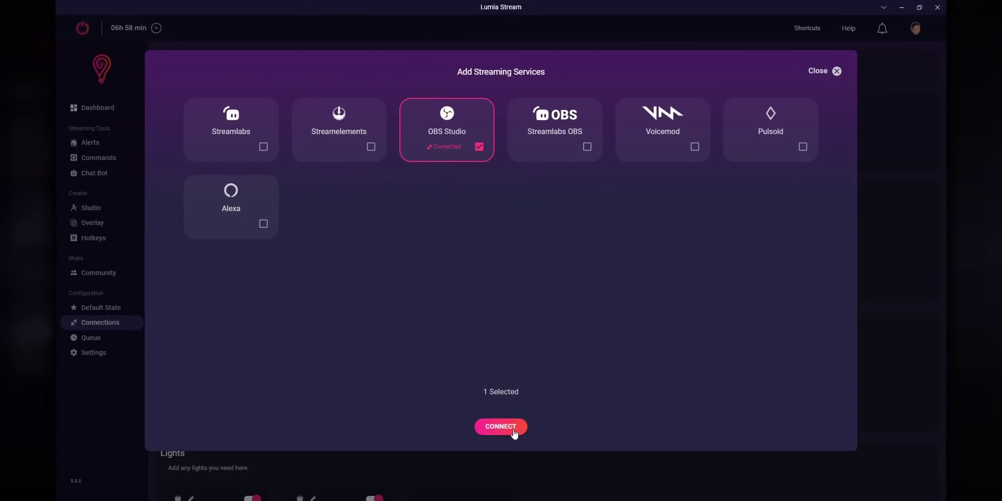
left_click(511, 429)
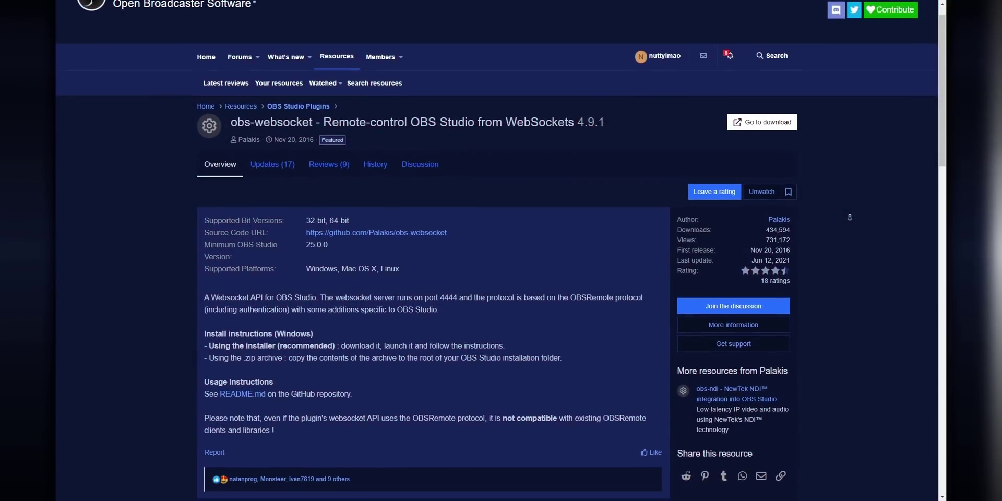
Read the obs-websocket install notes, then open OBS's WebSockets Server Settings from Tools
scroll(850, 217, "down", 2)
scroll(850, 217, "down", 2)
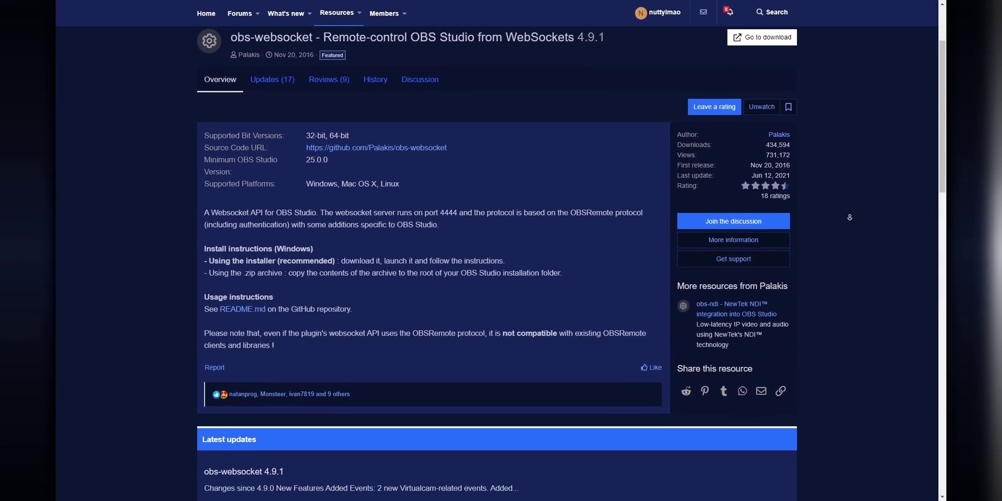
scroll(850, 217, "down", 2)
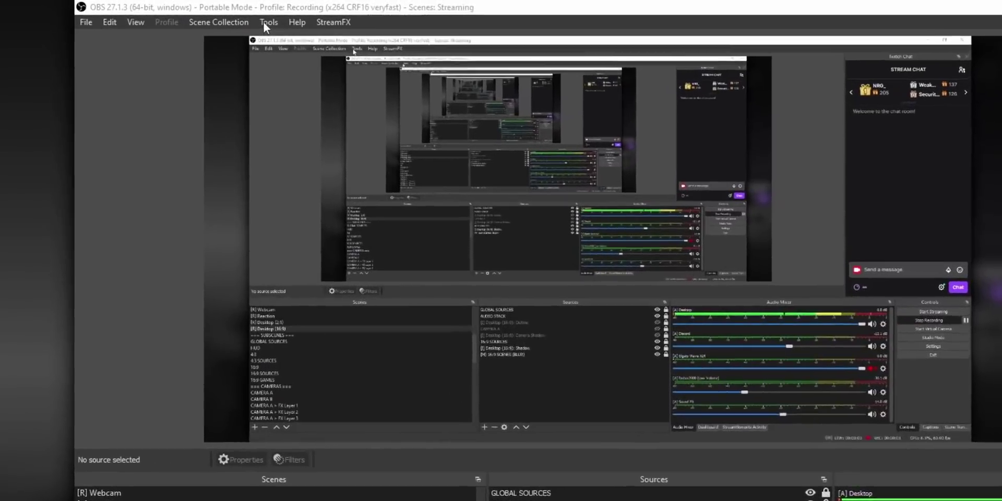
left_click(189, 15)
left_click(490, 235)
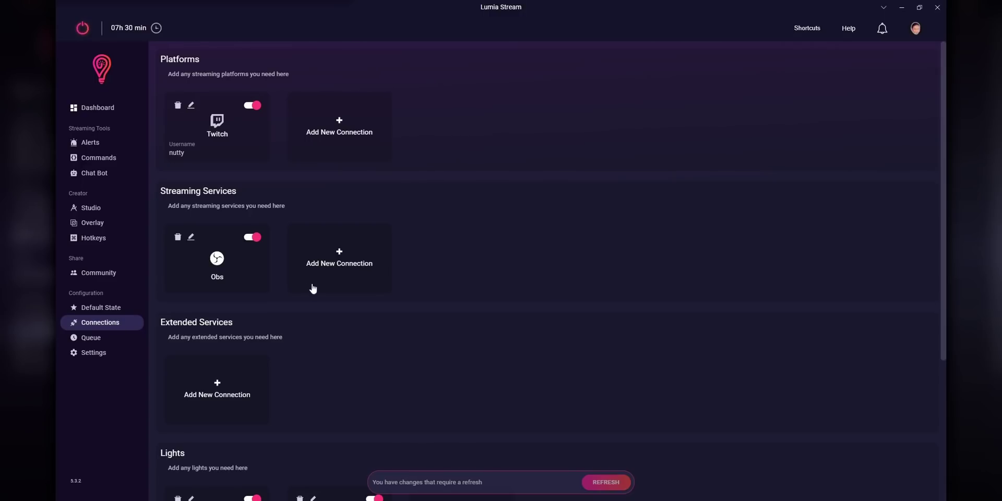
Open the Add Lights dialog with Yeelight and Govee ticked
left_click(340, 253)
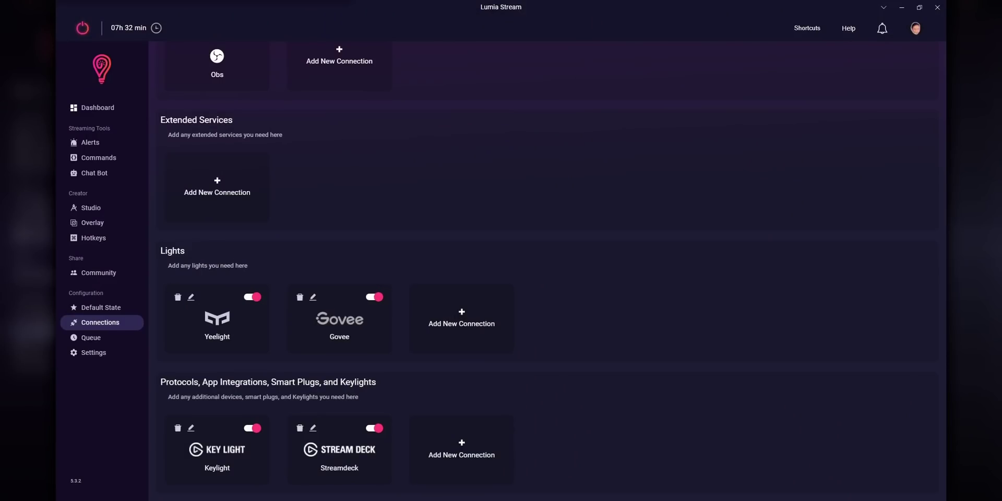
left_click(462, 317)
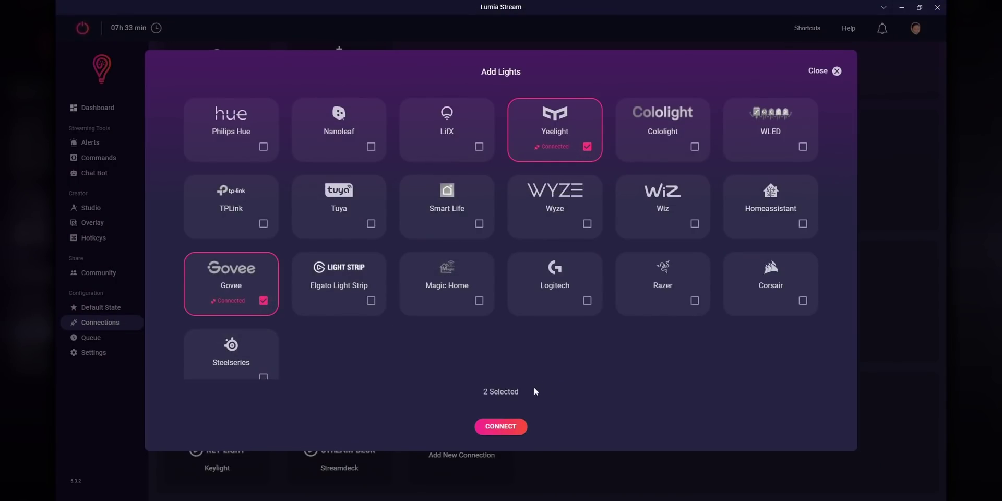
Connect the selected Yeelight and Govee lights
left_click(514, 431)
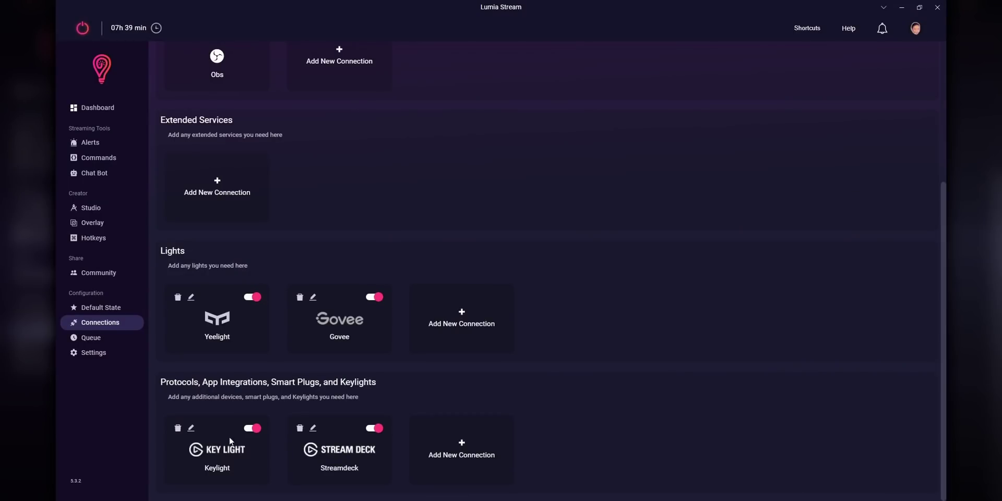
Look at the Add Devices options, then go to the Studio Scenes page
left_click(462, 448)
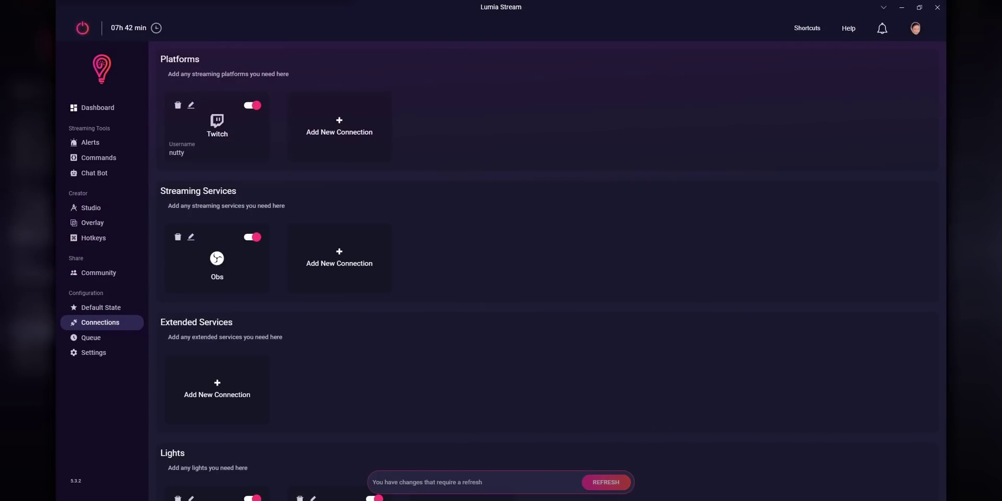
left_click(218, 257)
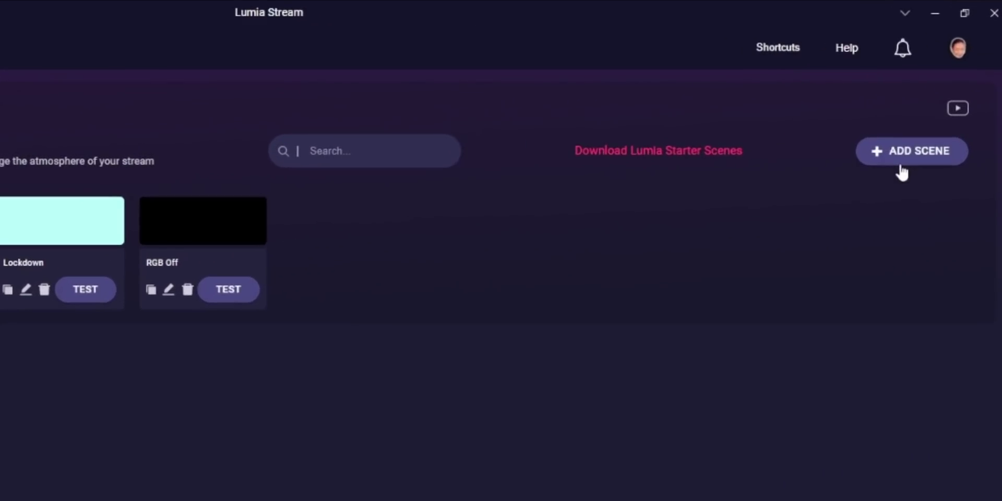
Start a new scene with ADD SCENE on the Scenes page
left_click(902, 170)
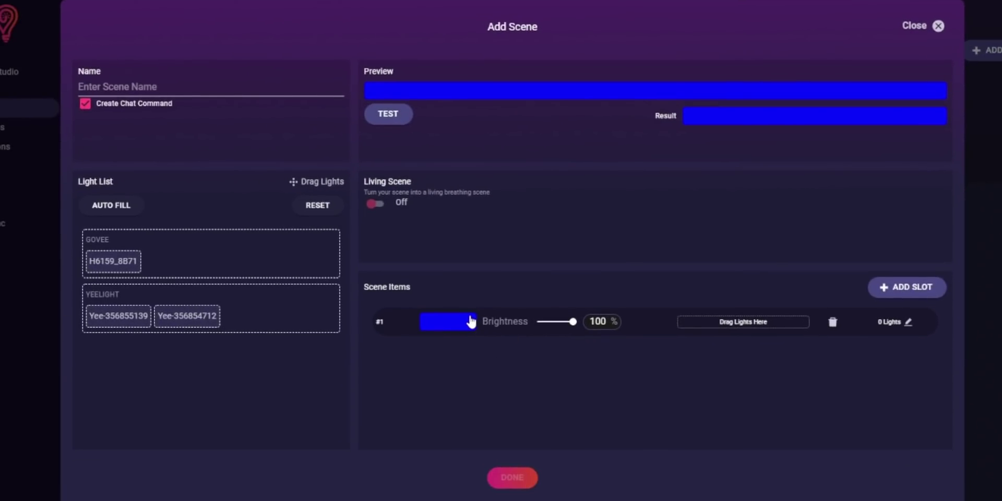
left_click(440, 326)
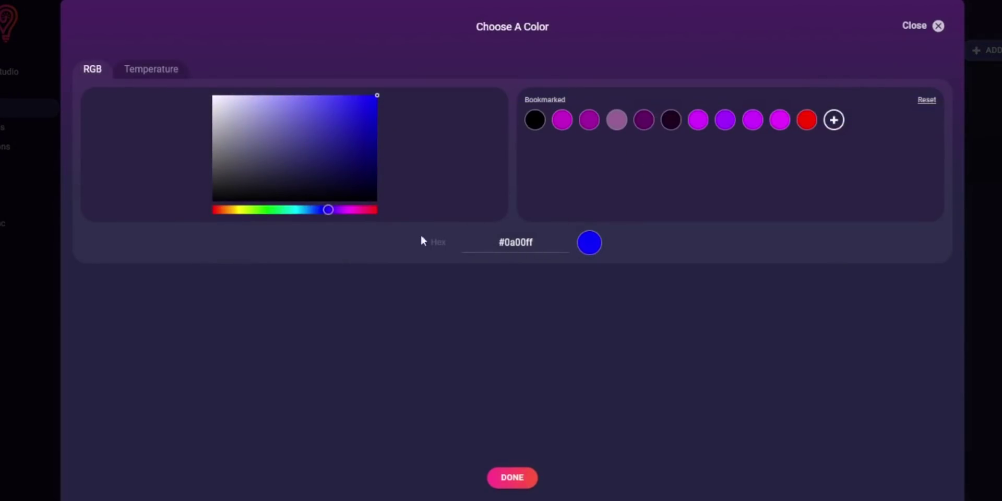
left_click(513, 478)
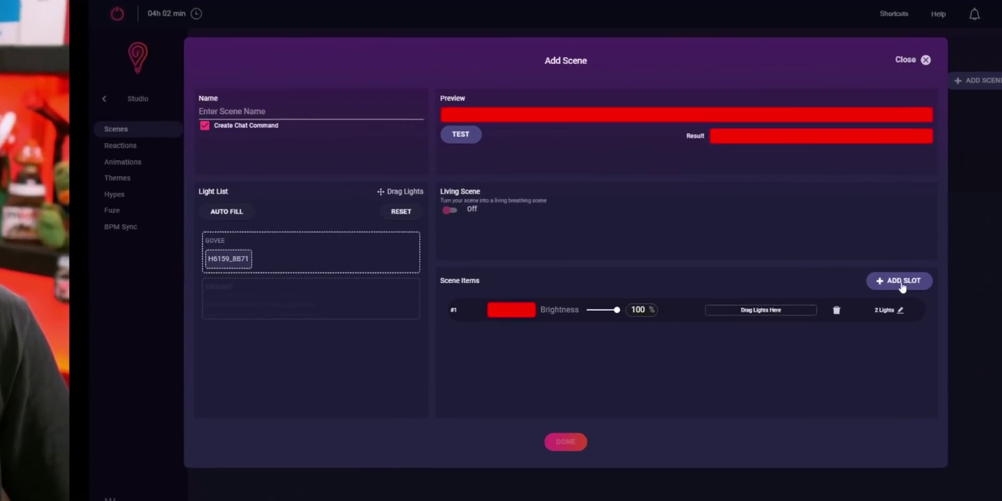
left_click(887, 271)
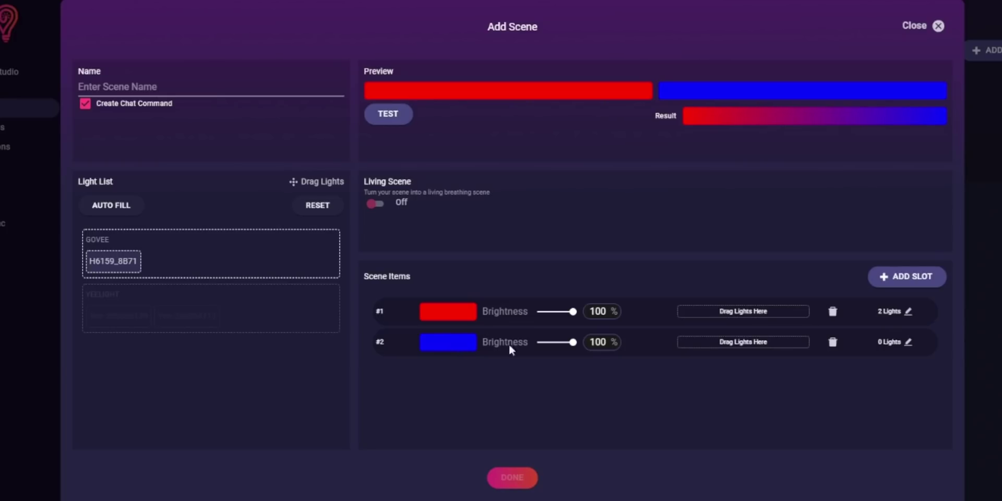
left_click(902, 312)
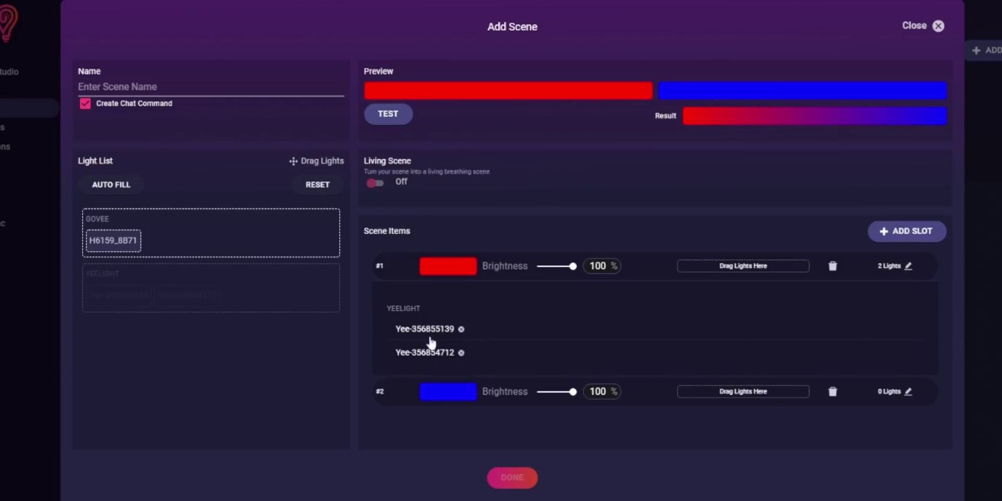
left_click(462, 353)
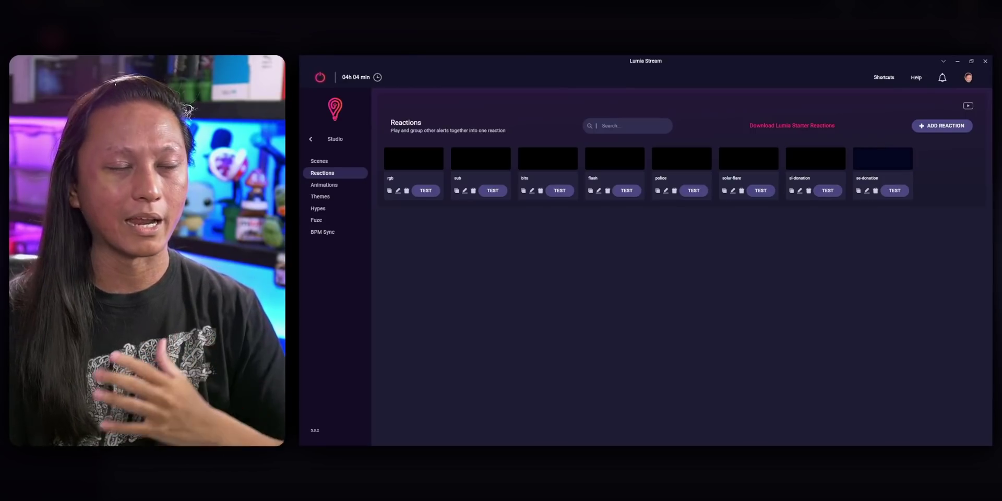
Start a new reaction with ADD REACTION on the Reactions page
left_click(945, 125)
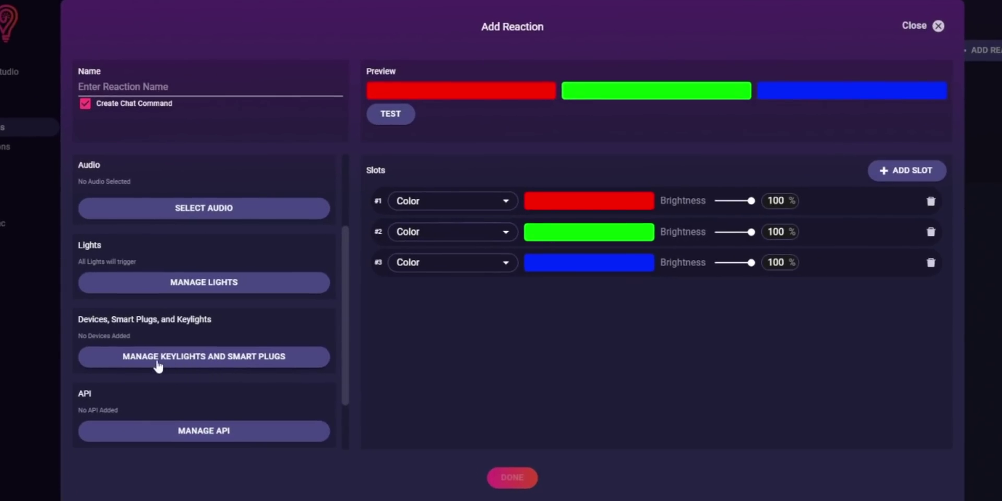
Set Elgato Key Light 0C82 to 0% brightness in this reaction's key light settings
left_click(152, 361)
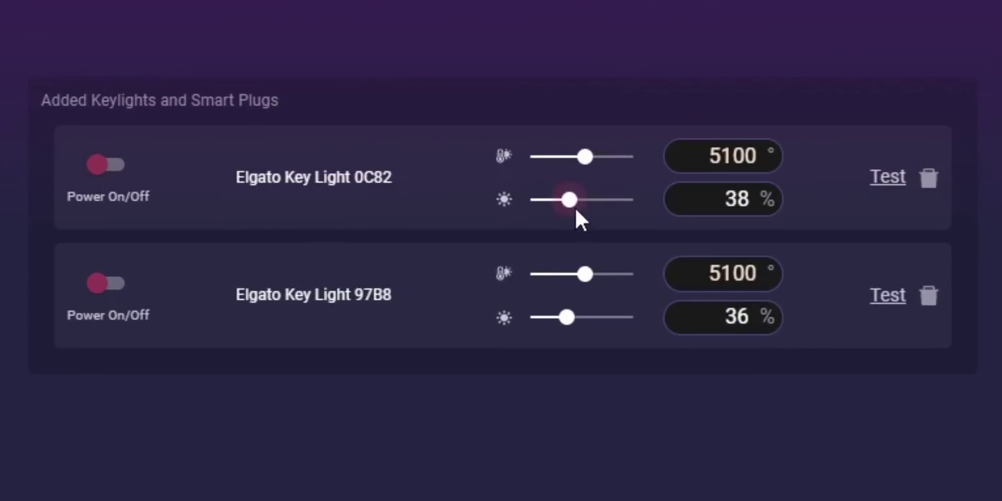
left_click_drag(705, 194, 682, 223)
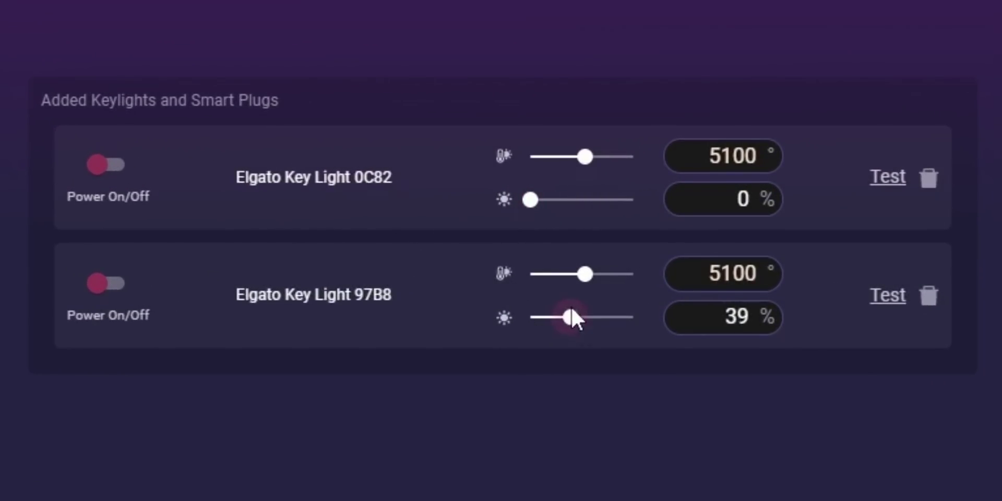
left_click(502, 470)
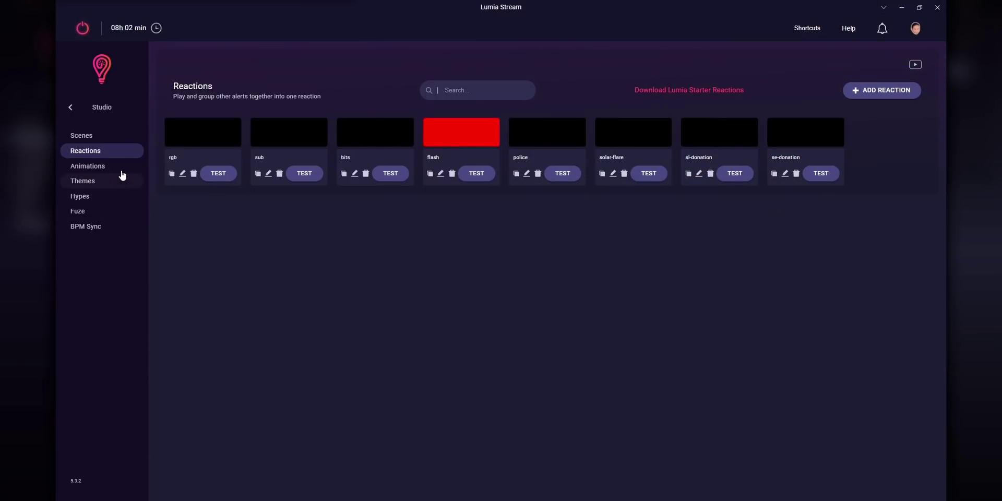
Switch the Studio view from Reactions to the Animations list
left_click(121, 175)
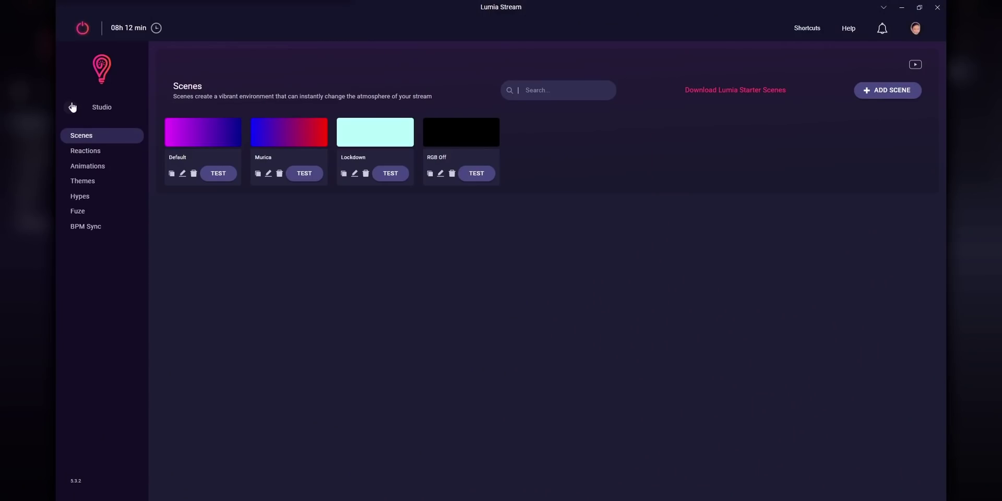
From the Dashboard, review the Default State's light type and key light levels, then go to Alerts
left_click(72, 107)
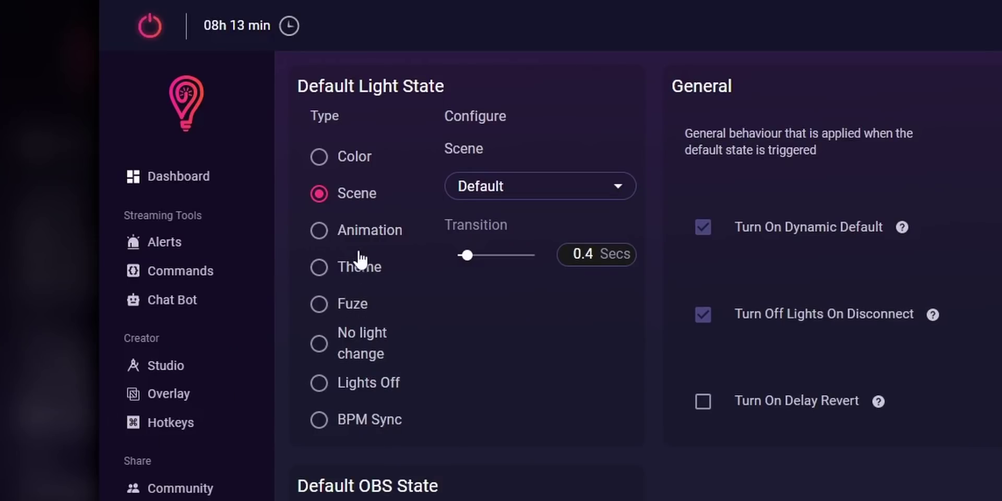
left_click(340, 230)
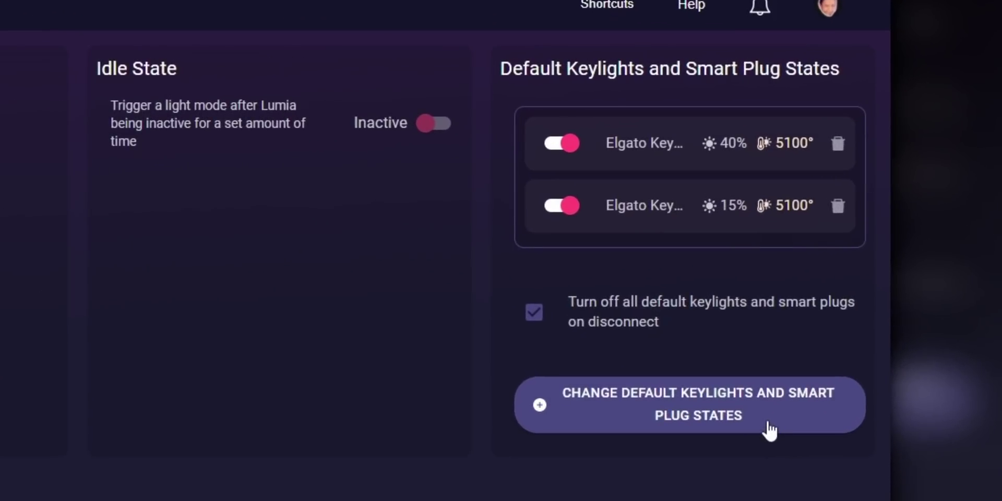
left_click(766, 426)
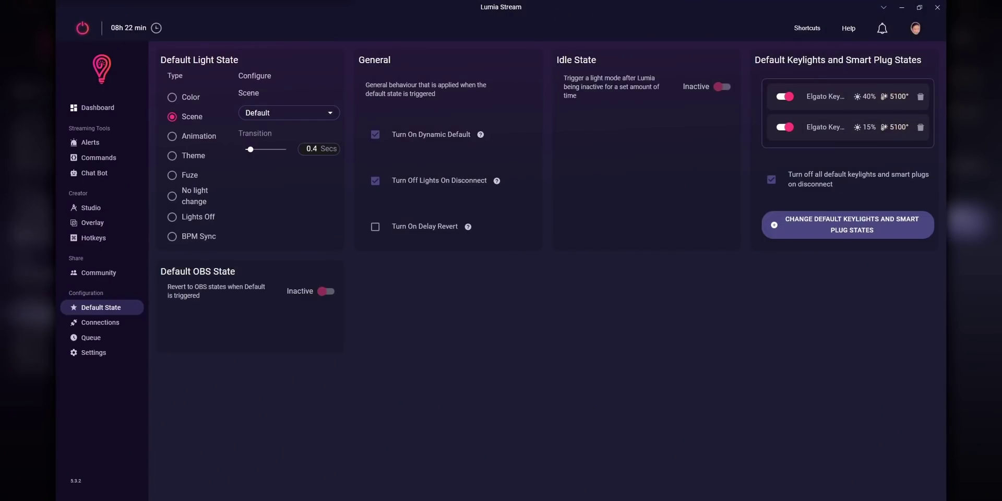
left_click(99, 145)
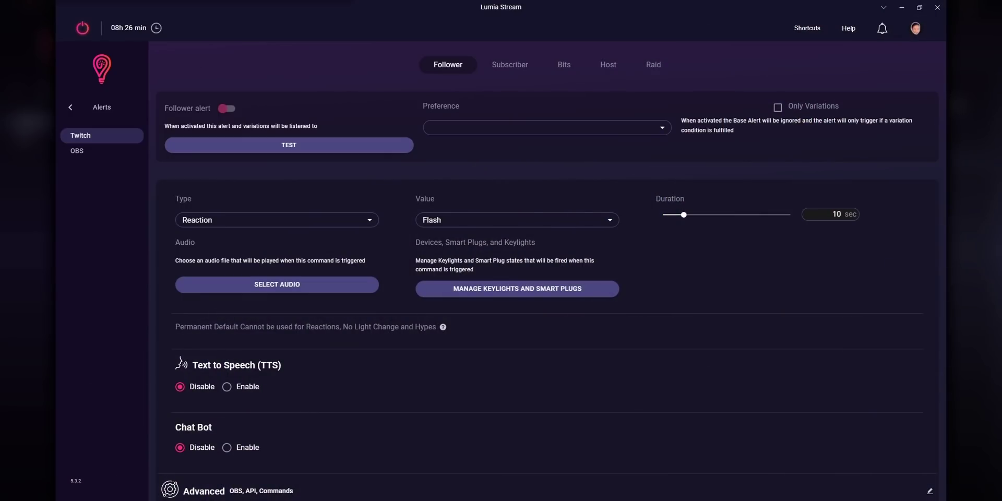
Set the Twitch Bits alert's reaction value to Solar-Flare
left_click(569, 72)
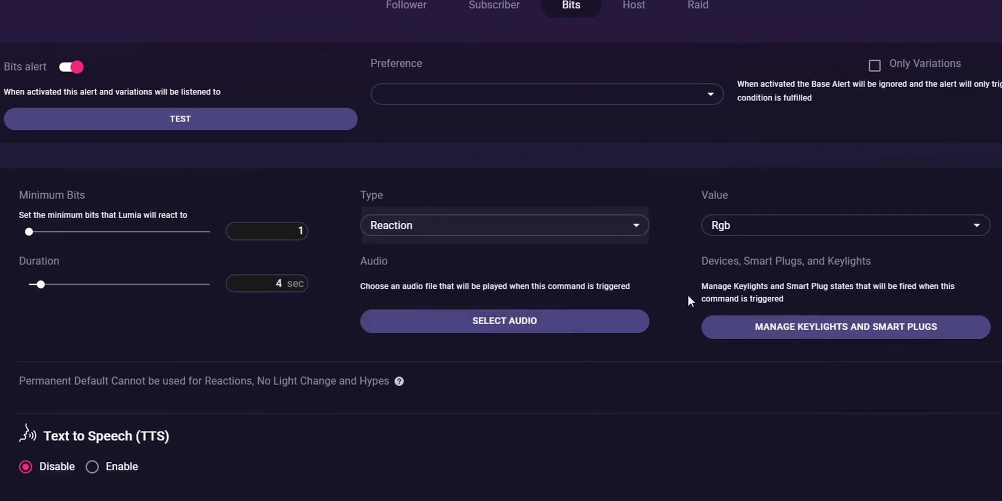
left_click(795, 228)
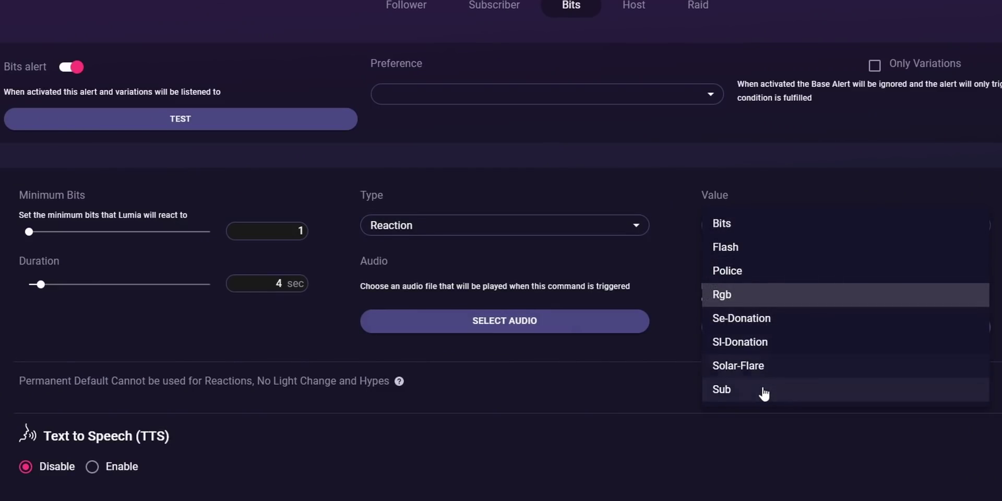
left_click(787, 370)
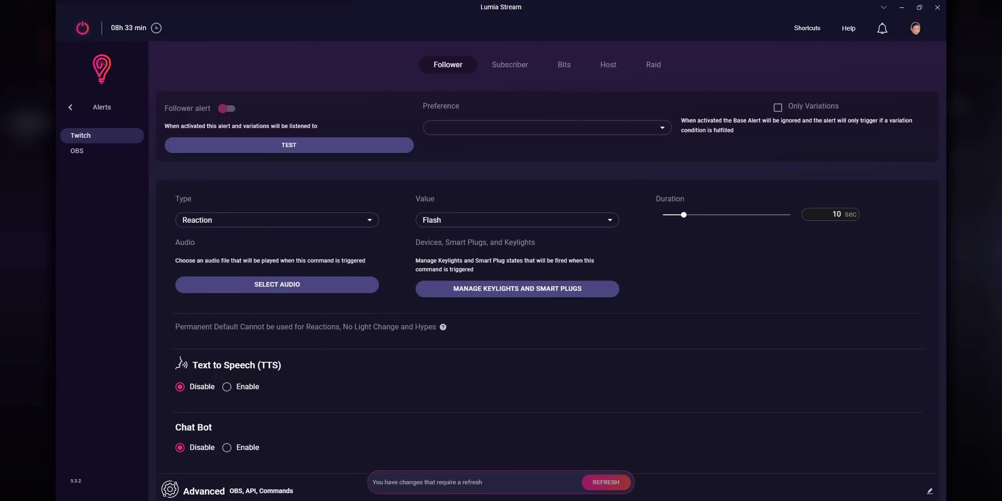
scroll(686, 234, "down", 4)
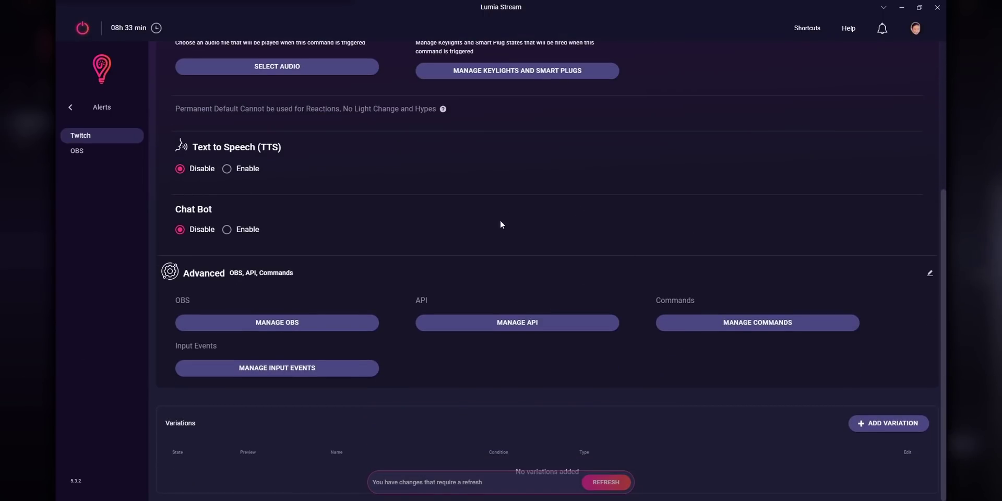
scroll(589, 265, "up", 4)
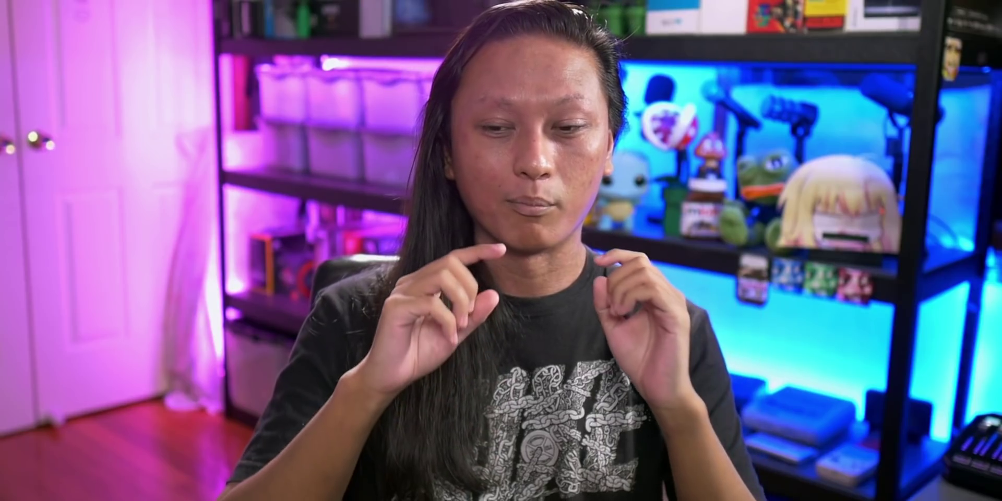